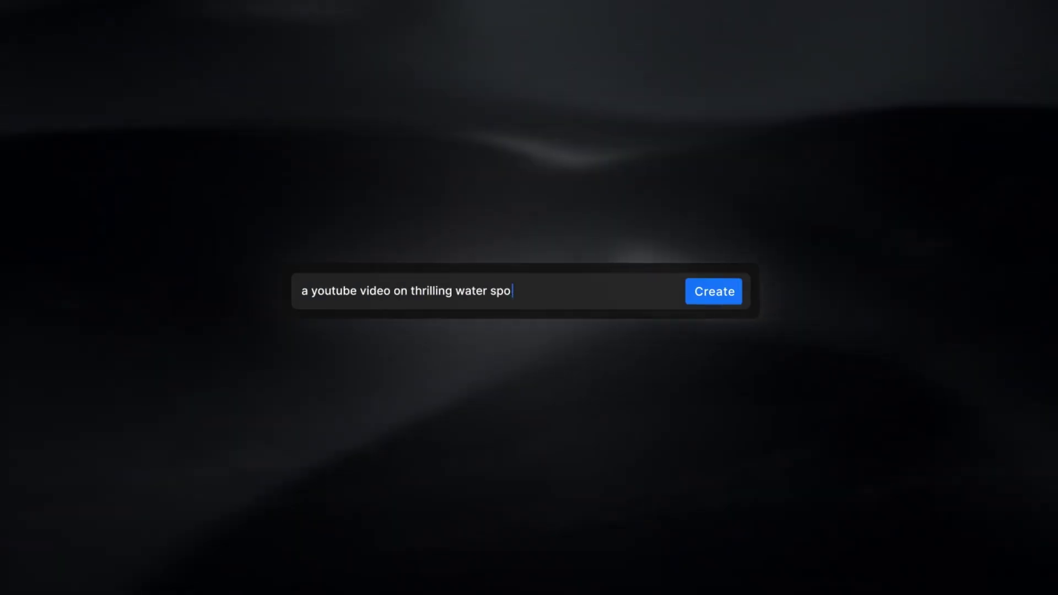
Step: Type a request for 10 stoic top-5 video ideas into a new ChatGPT message box
text(rt adventures with locations)
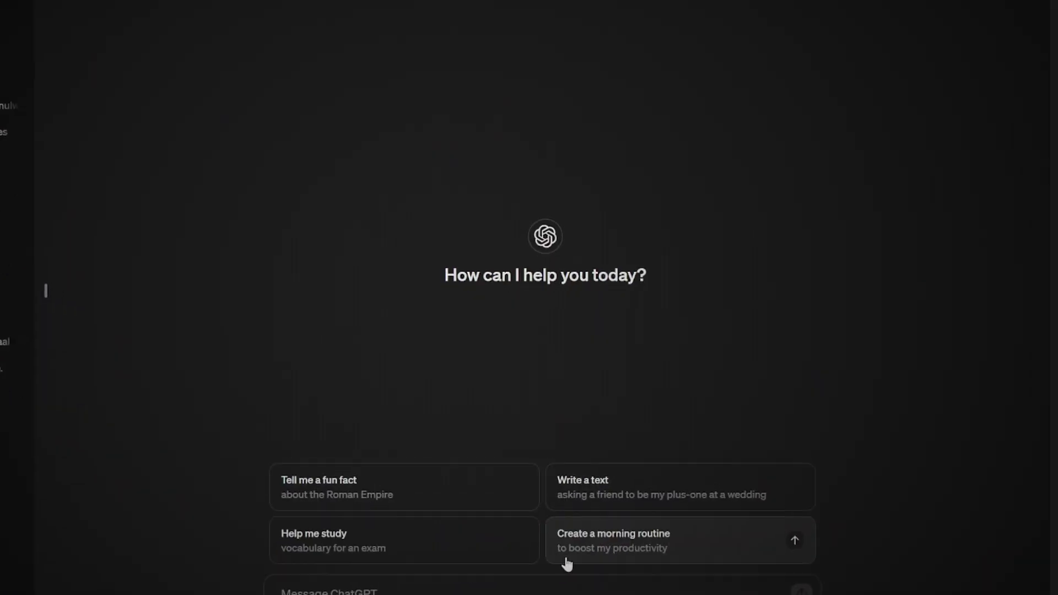
text(Give me)
text( 10 stoic video idea)
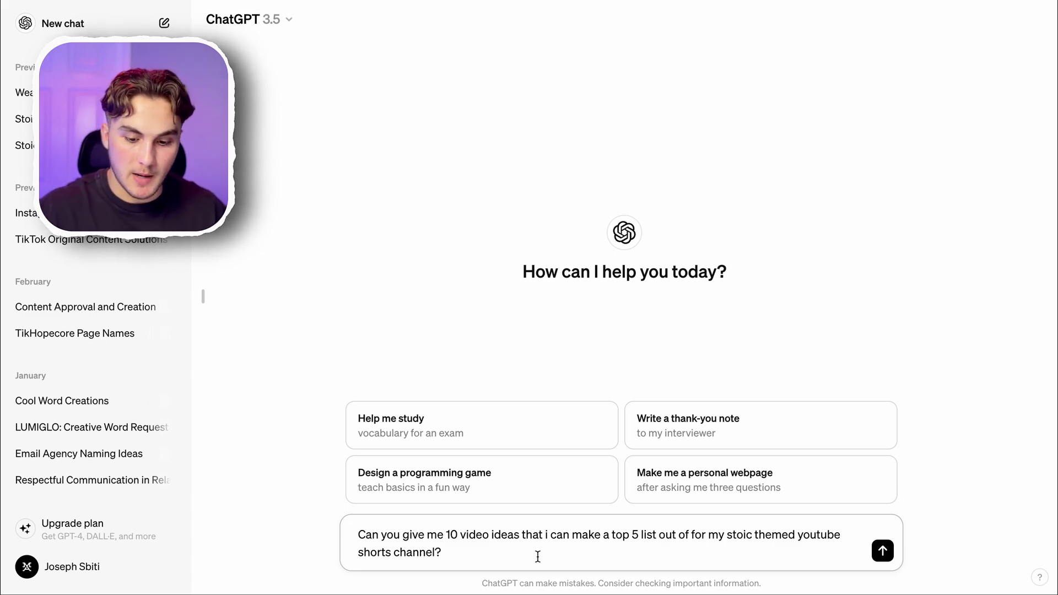
Step: Send the stoic video idea request and scroll through ChatGPT's ten-idea reply
key(Return)
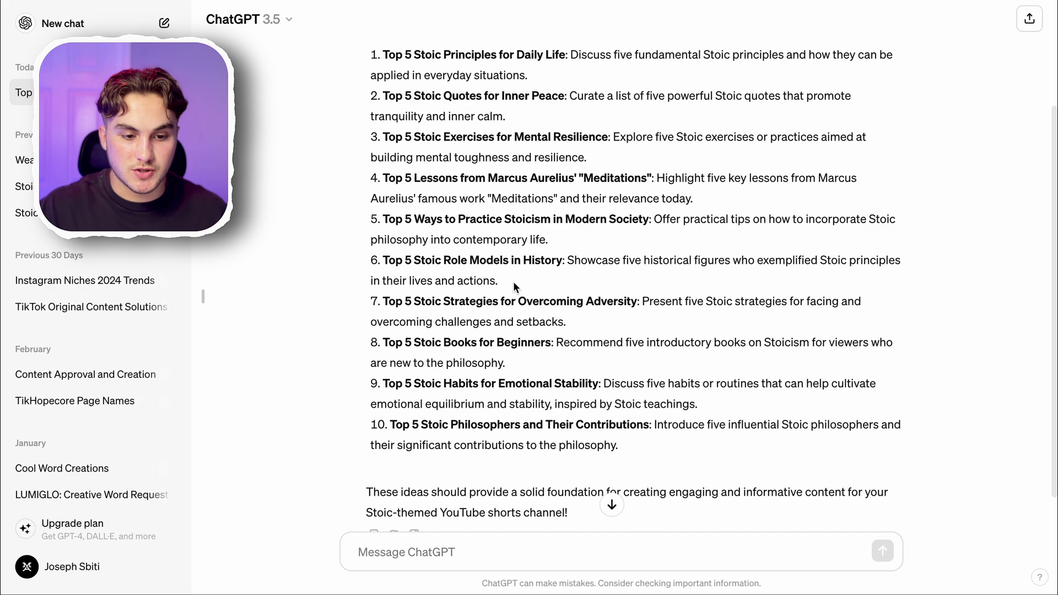
scroll(514, 286, up, 1)
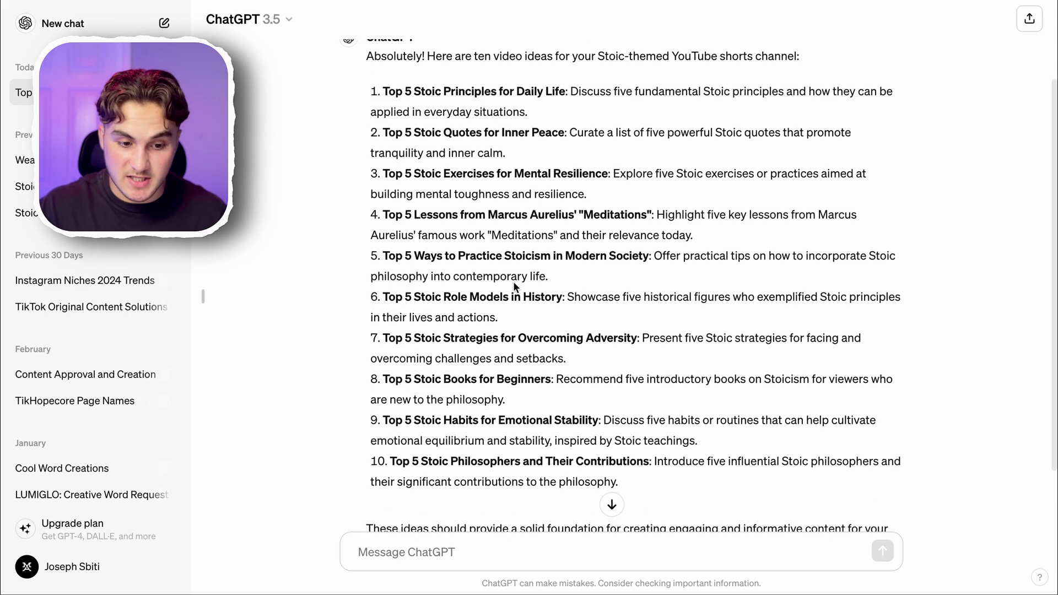
scroll(514, 286, down, 1)
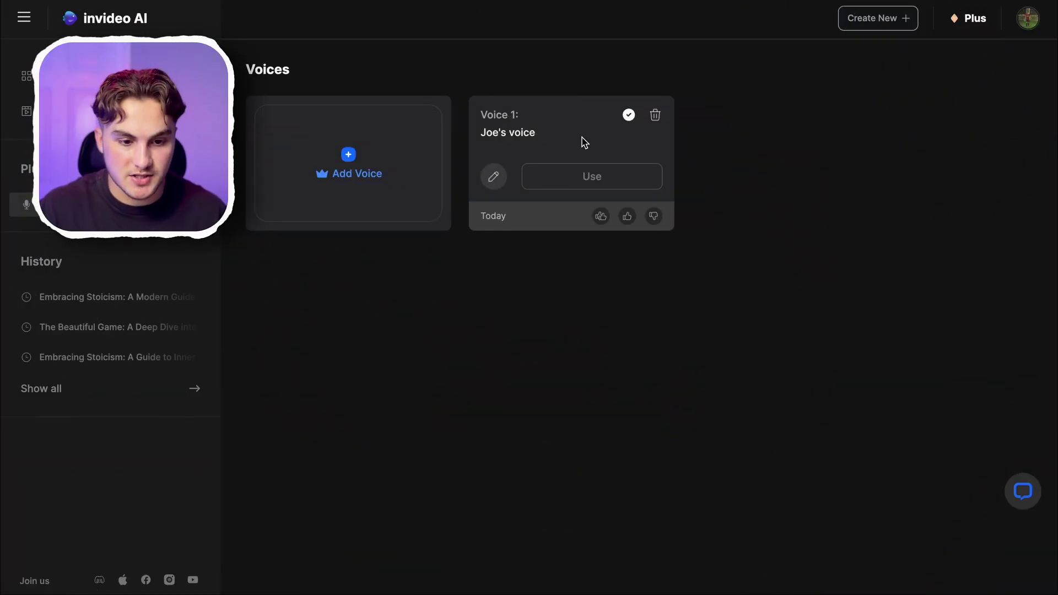
Step: Open the Add Voice dialog from the Add Voice card on the Voices page
click(359, 168)
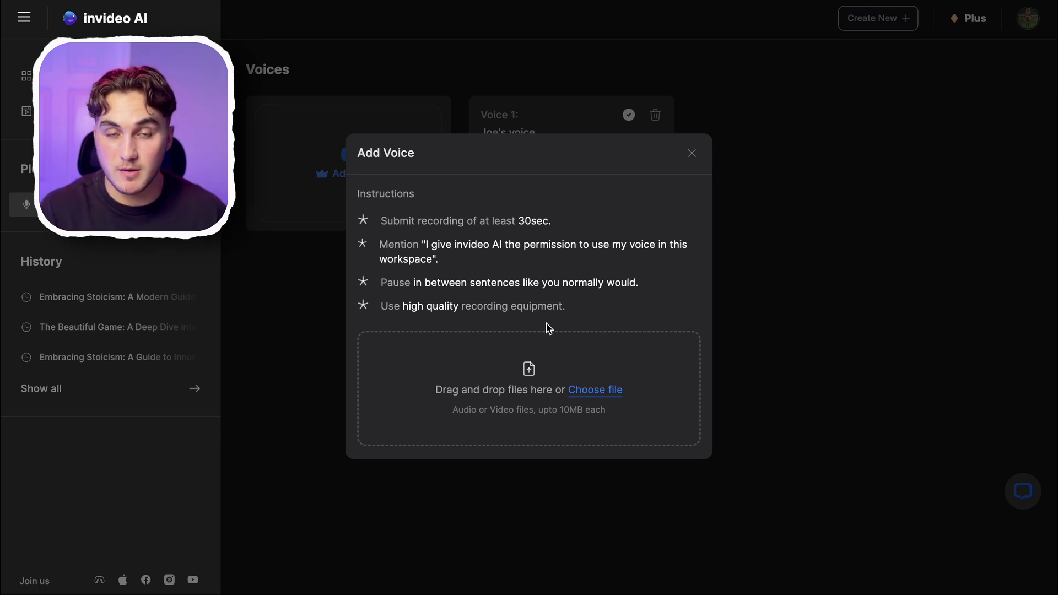
Step: Upload New Recording.m4a from Downloads as the voice sample
click(602, 394)
click(288, 175)
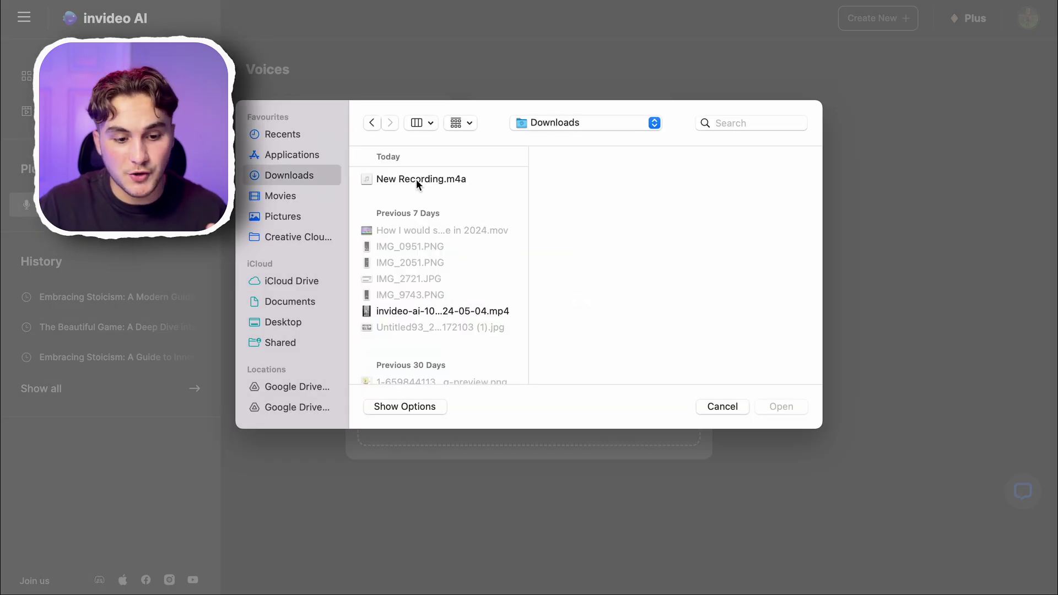
click(416, 180)
click(795, 407)
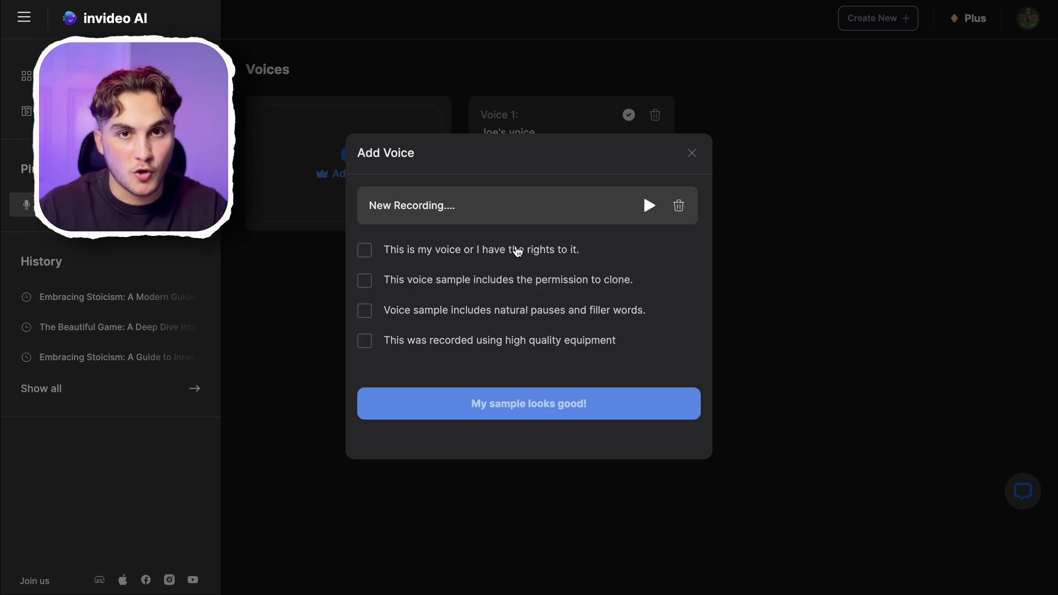
Step: Tick all four sample confirmations and submit the voice for analysis
click(517, 251)
click(517, 281)
click(506, 310)
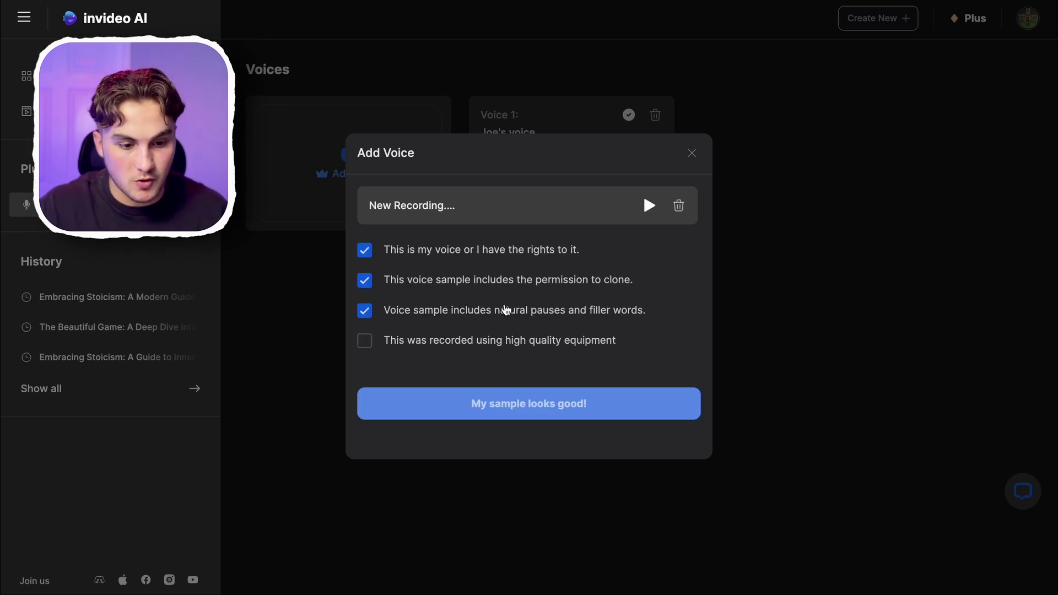
click(494, 343)
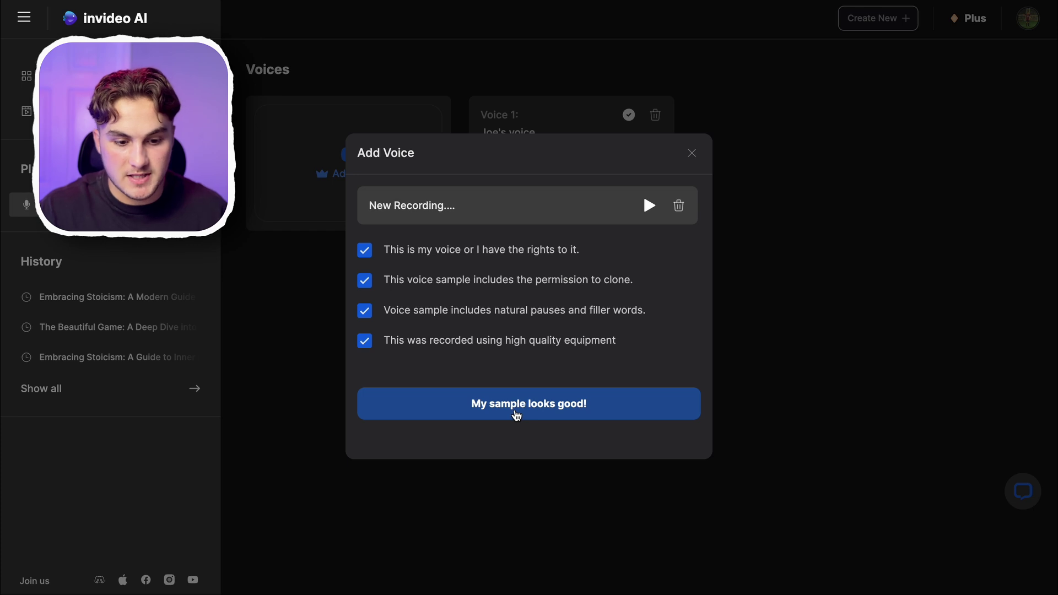
click(516, 414)
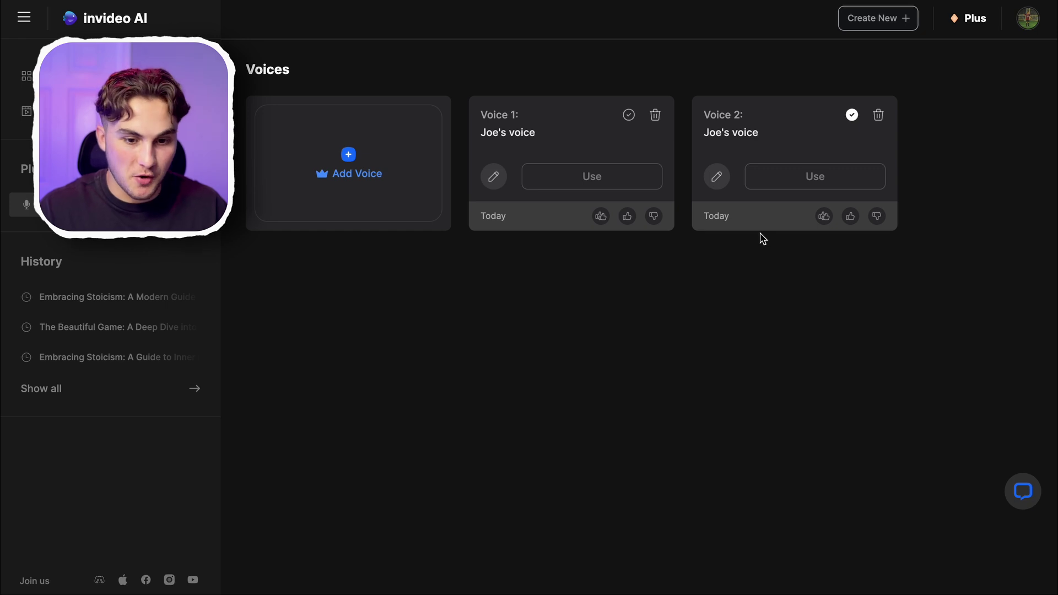
Step: Delete the duplicate Voice 2 from the voices list
click(878, 115)
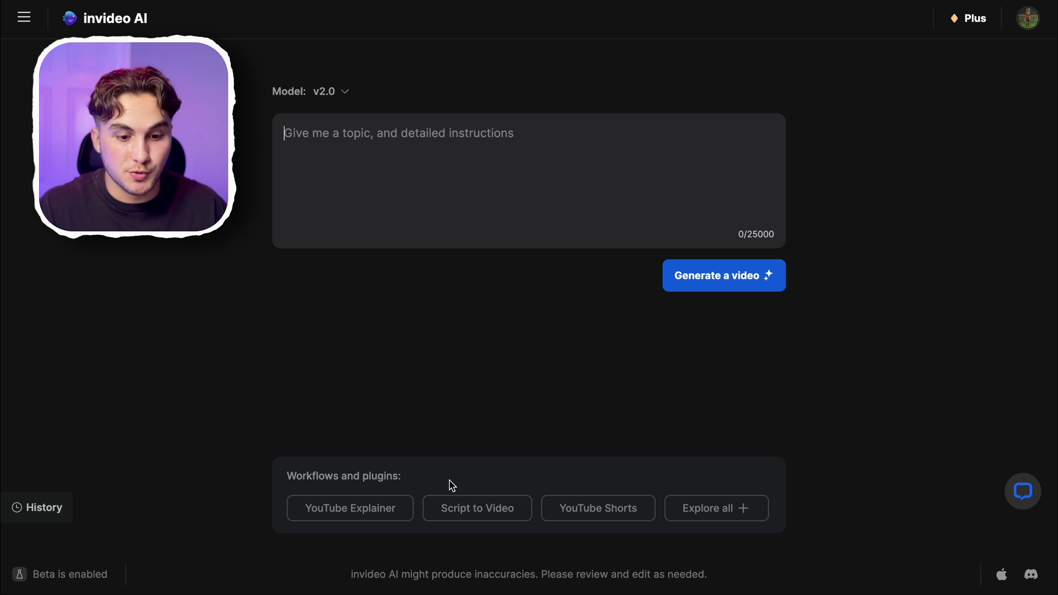
Step: Start a YouTube Shorts prompt and keep the pacing at fast paced
click(600, 517)
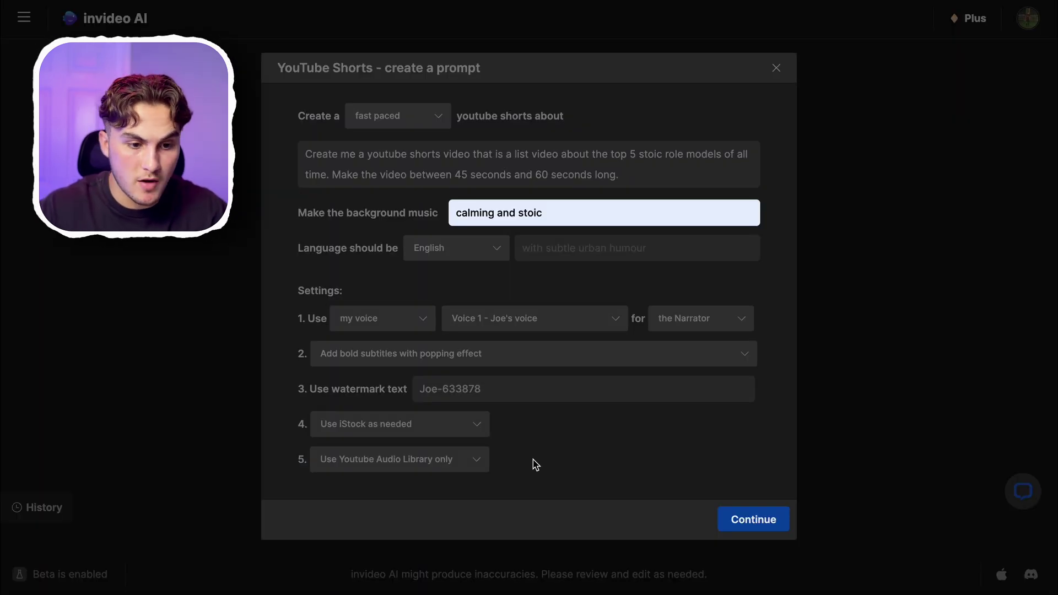
click(438, 117)
click(438, 118)
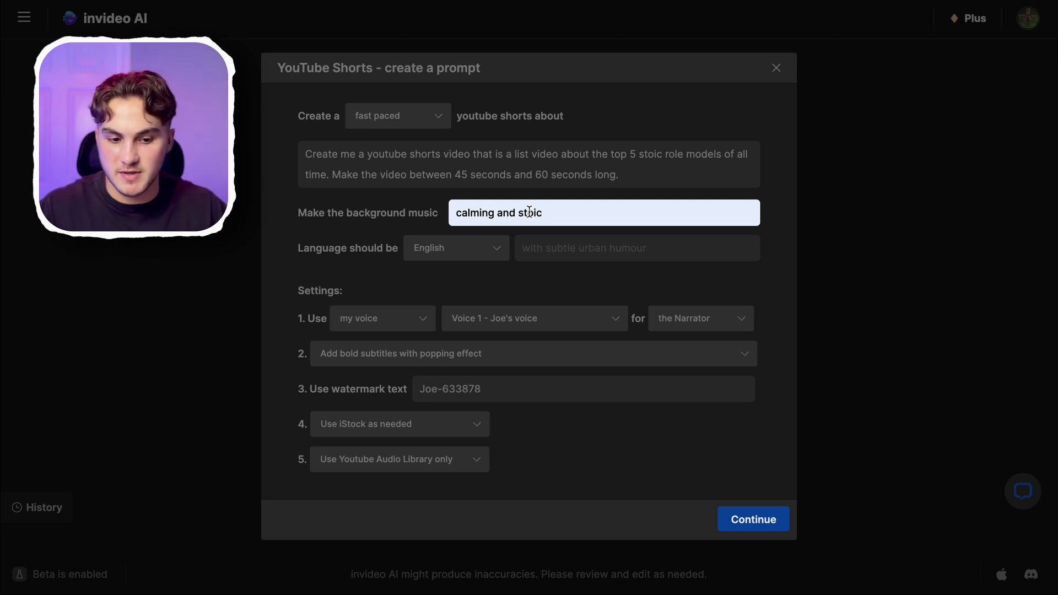
Step: Set the narrator to a male, old husky British voice
click(381, 319)
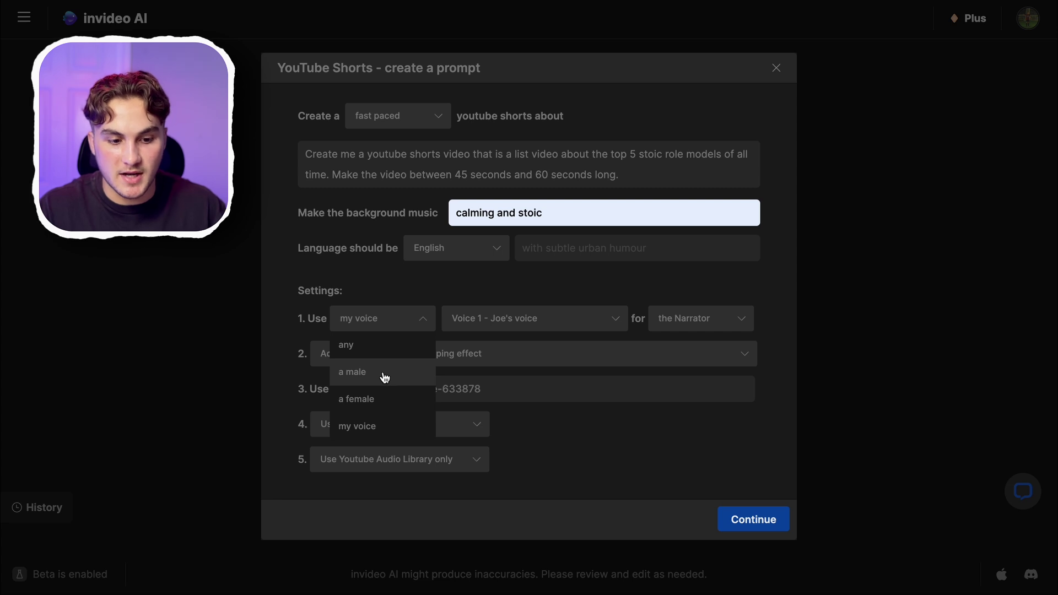
click(385, 372)
click(517, 324)
scroll(526, 417, down, 5)
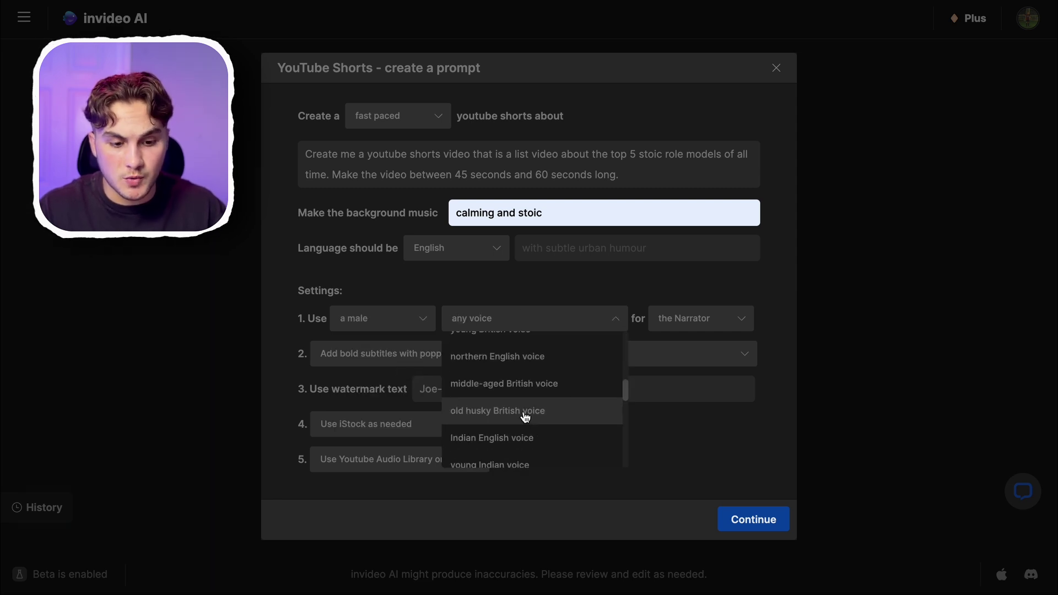
click(525, 417)
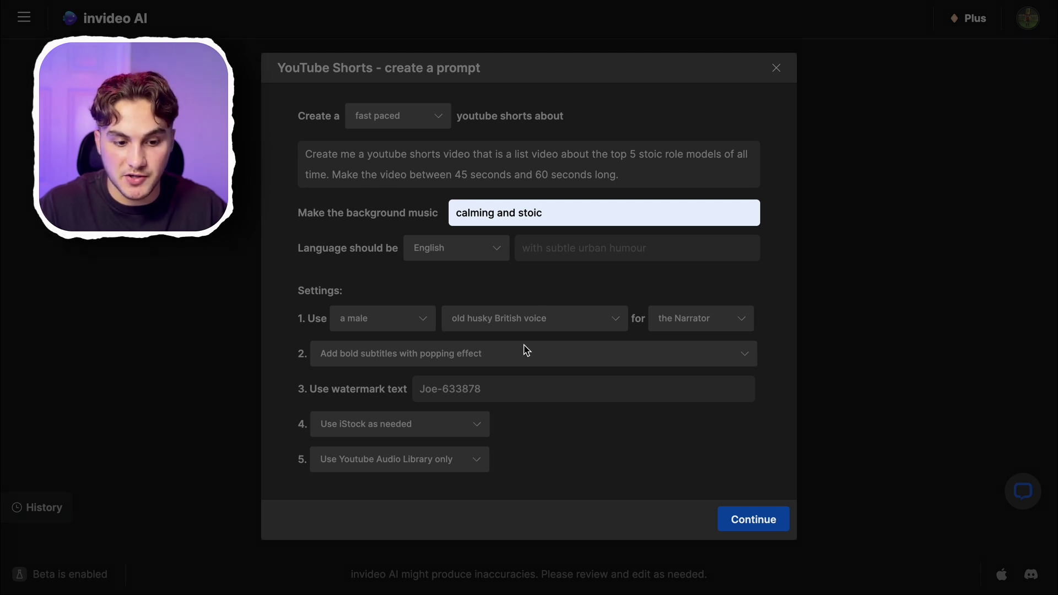
Step: Keep bold popping subtitles and set background audio to the best available
click(510, 361)
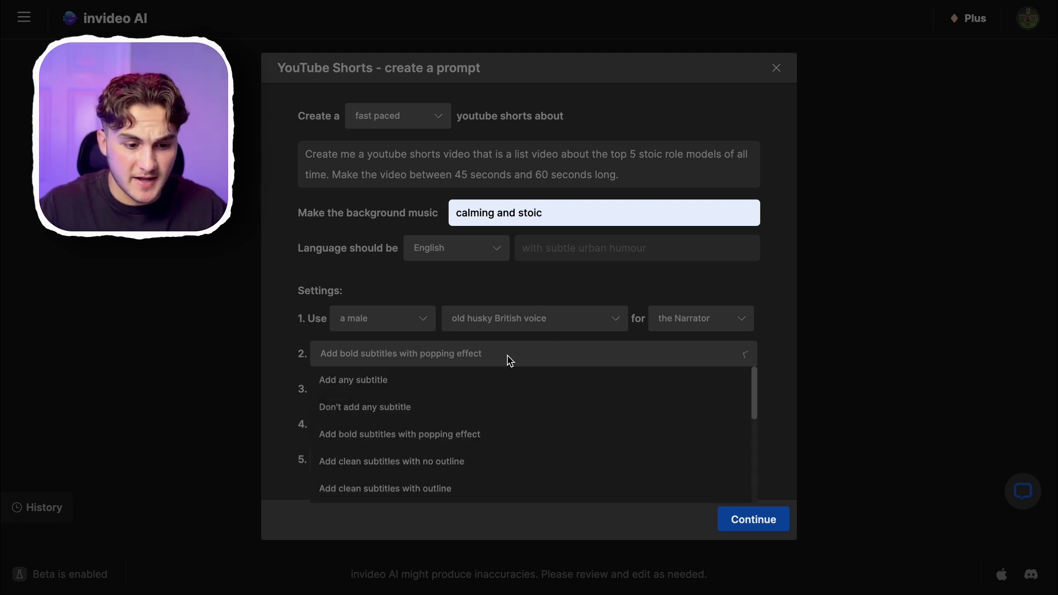
click(531, 363)
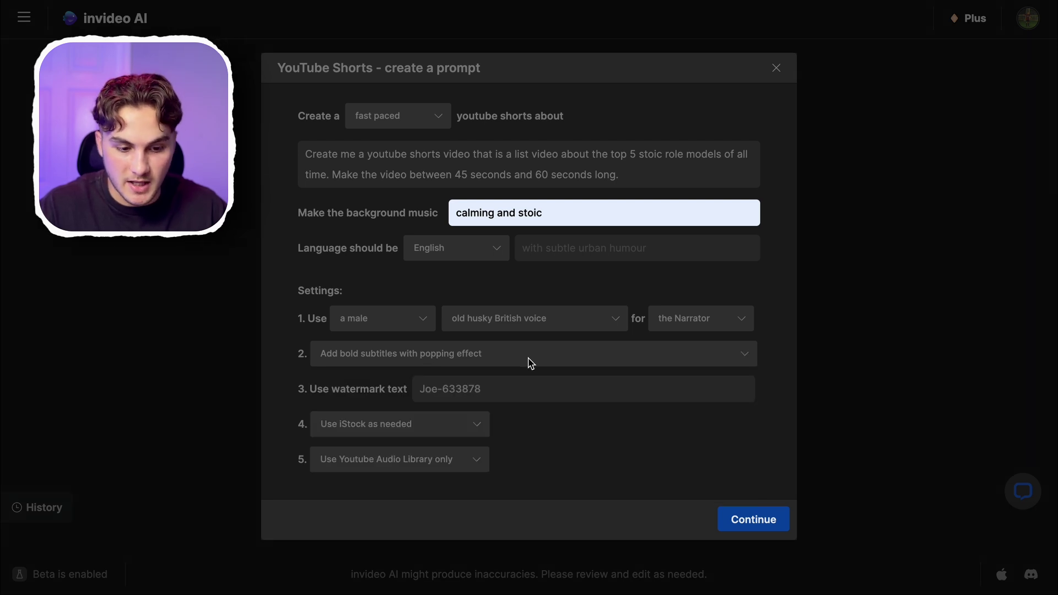
click(473, 468)
click(411, 488)
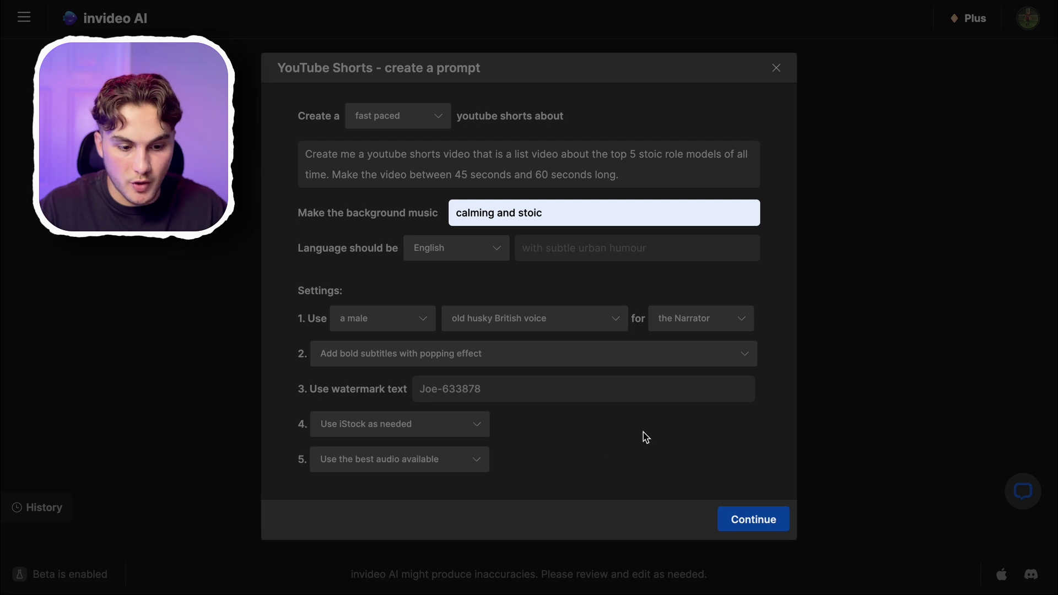
Step: Load the composed Shorts brief into the main prompt, review it, and generate the video
click(748, 517)
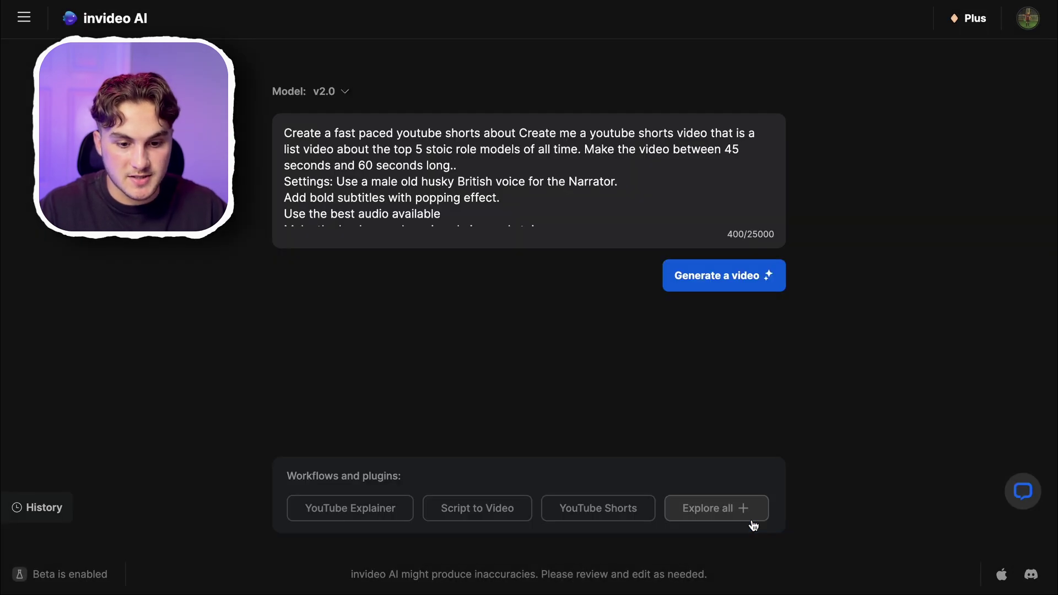
scroll(455, 165, down, 1)
scroll(455, 165, down, 1)
scroll(455, 165, up, 2)
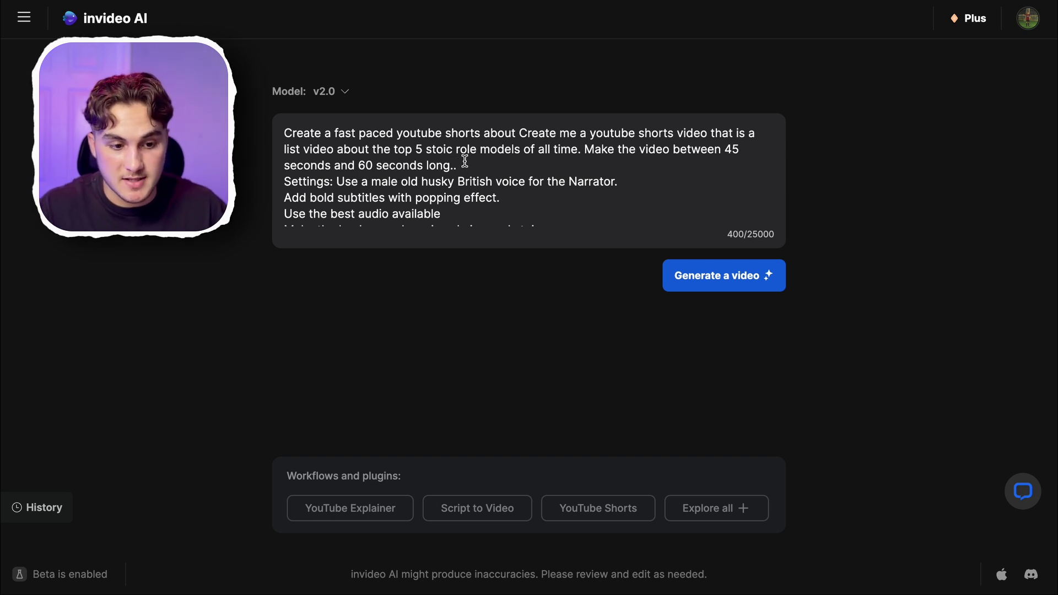
scroll(470, 161, down, 1)
scroll(614, 210, up, 1)
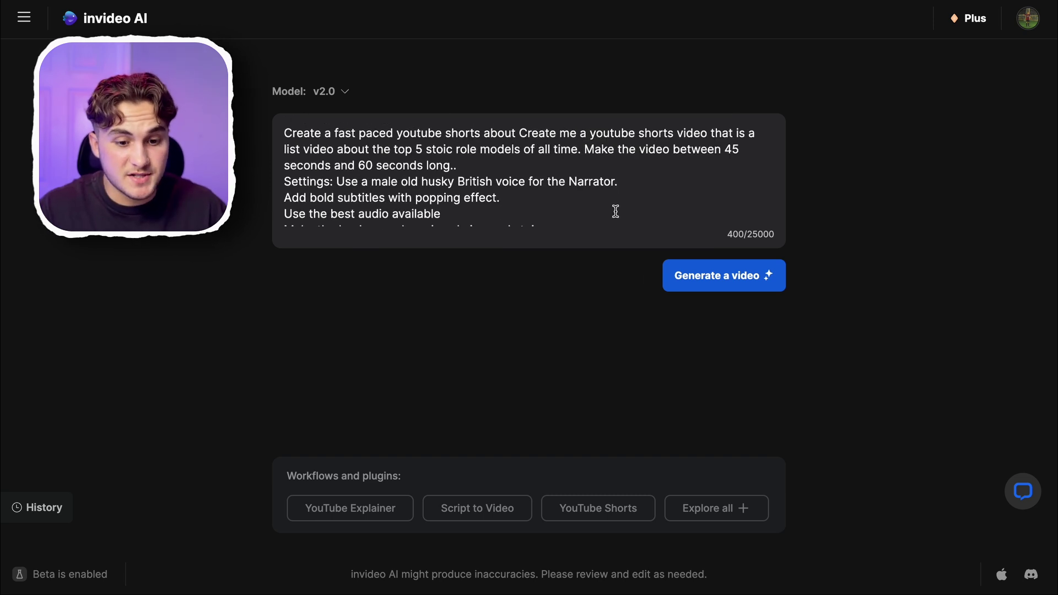
click(730, 283)
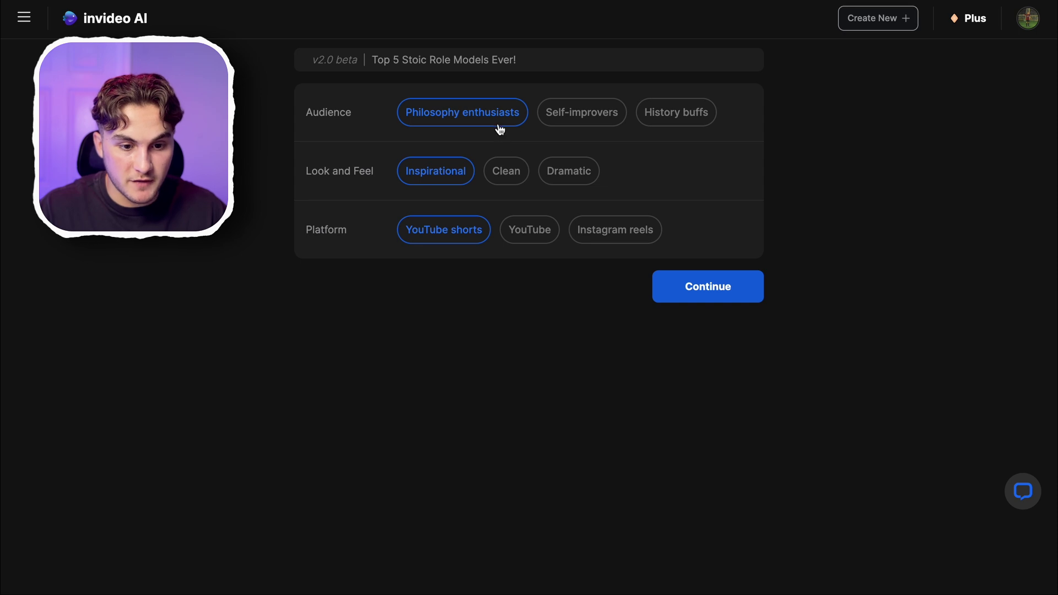
Step: Target Self-improvers and start generating the Top 5 Stoic Role Models Ever! short
click(591, 131)
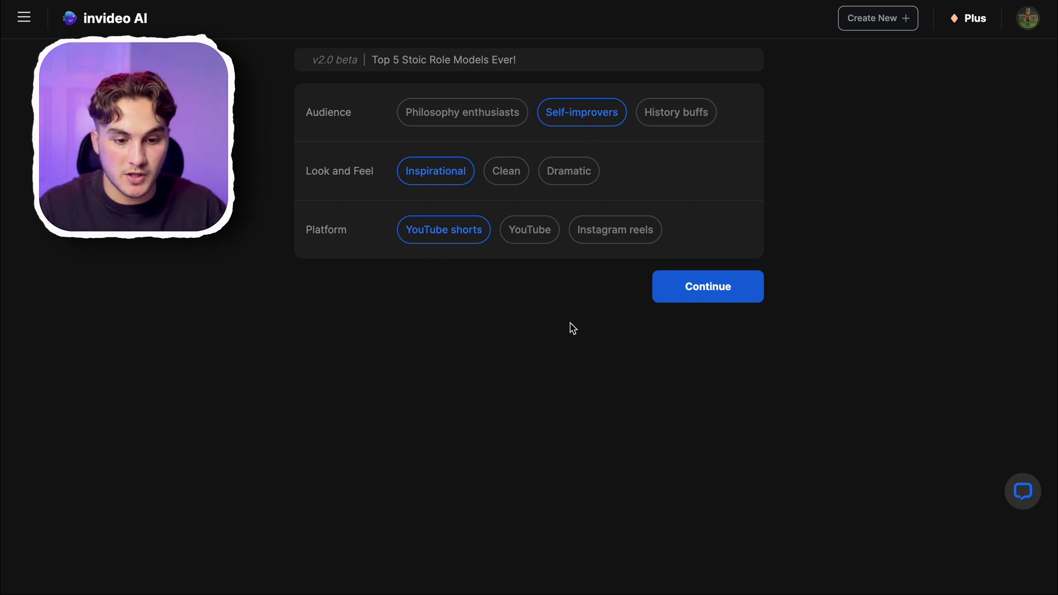
click(736, 293)
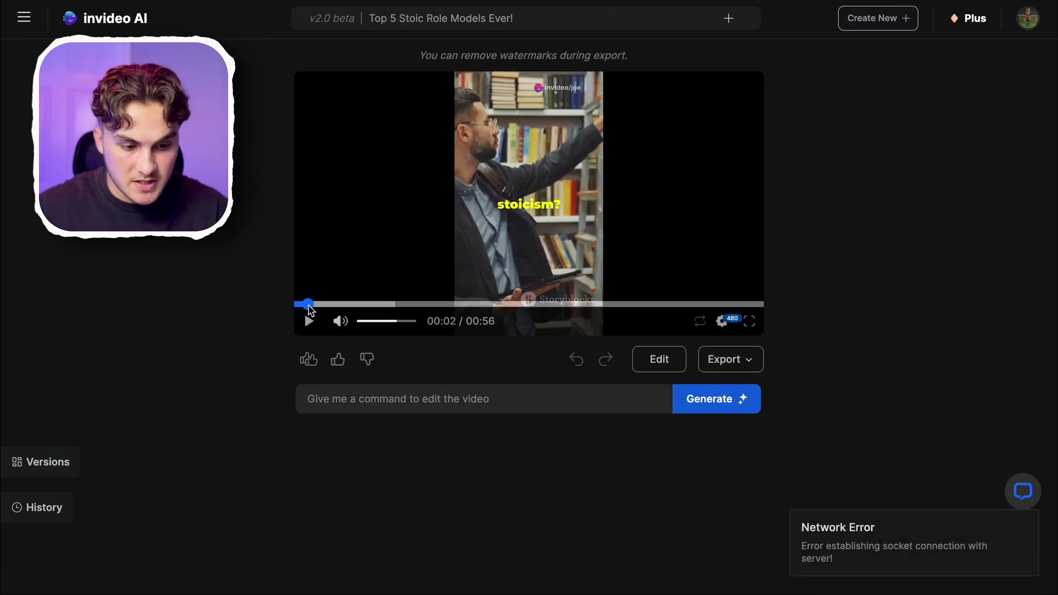
Step: Preview the 56-second draft from near the start, then show example edit commands
click(304, 305)
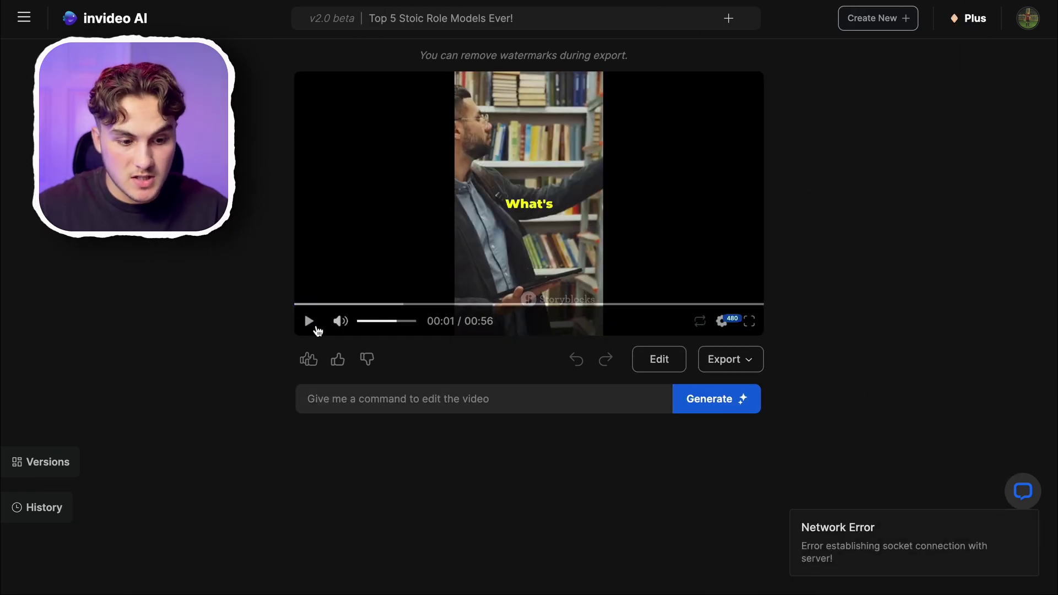
click(311, 325)
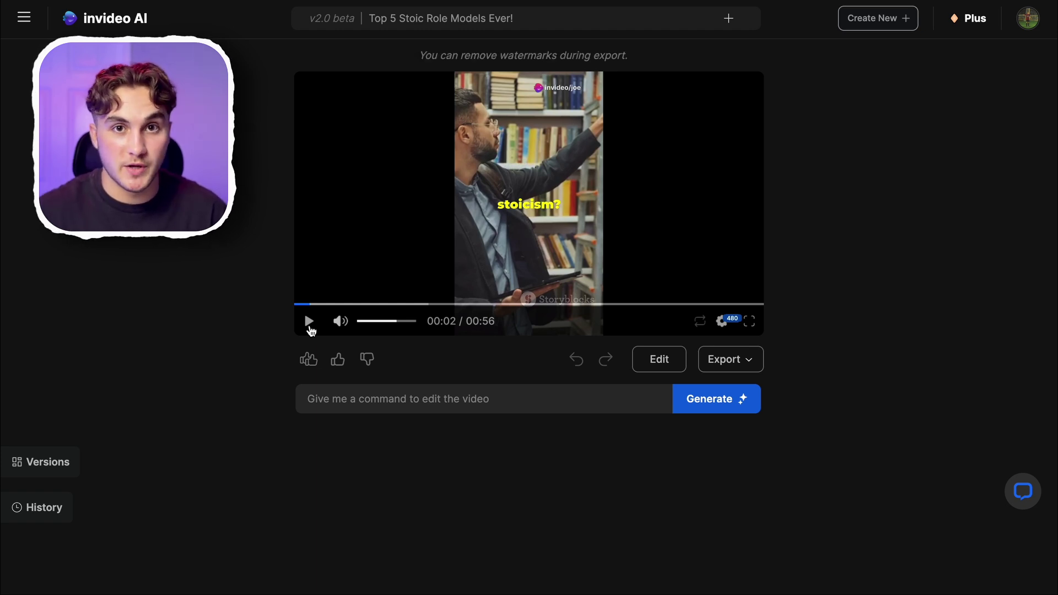
click(437, 401)
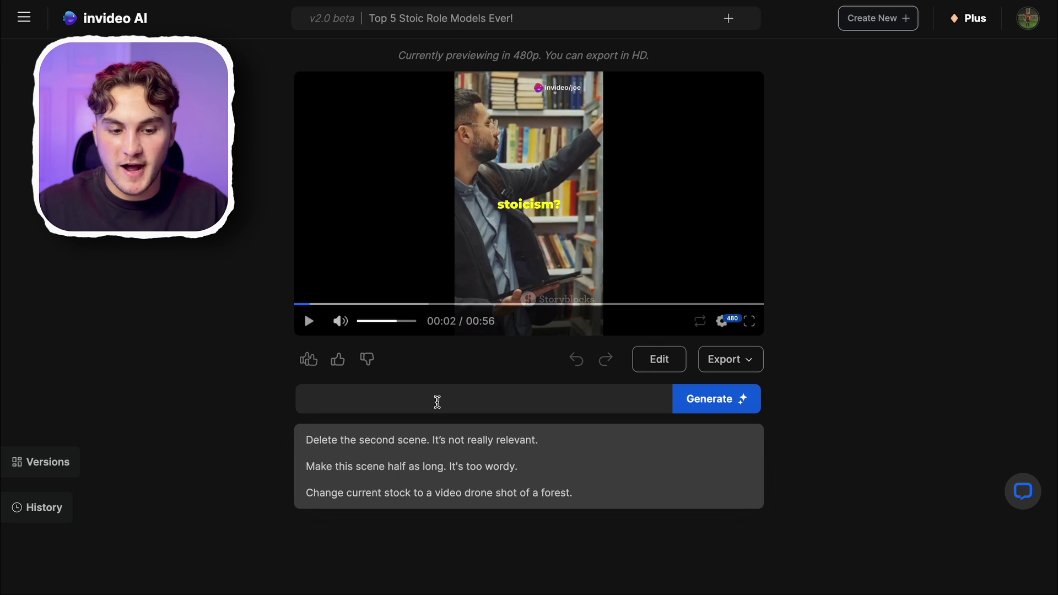
Step: Dismiss the command suggestions and open the Edit media dialog for Chapter 1's clips
click(663, 361)
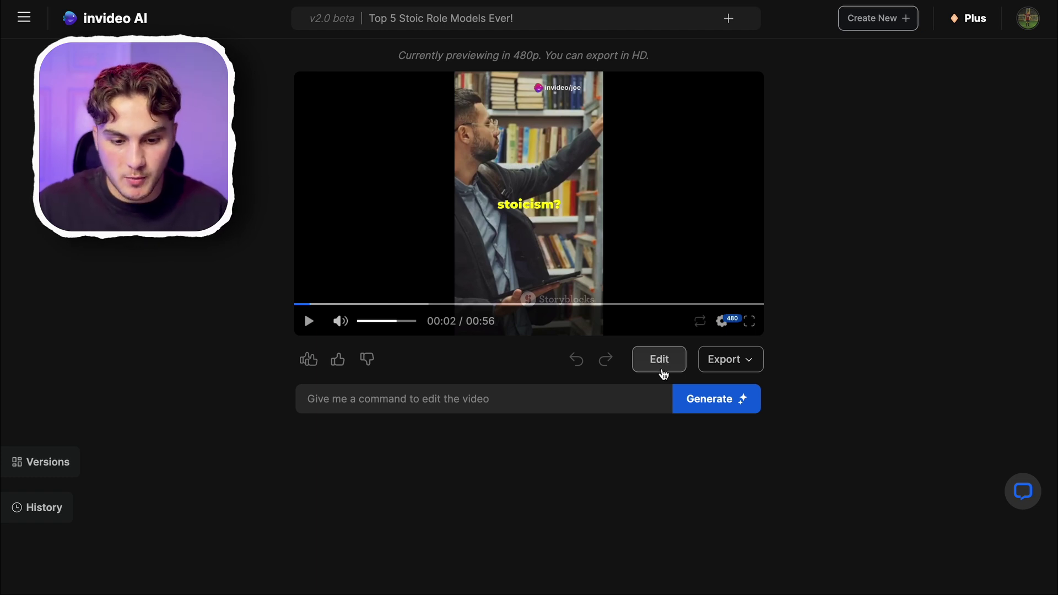
click(665, 362)
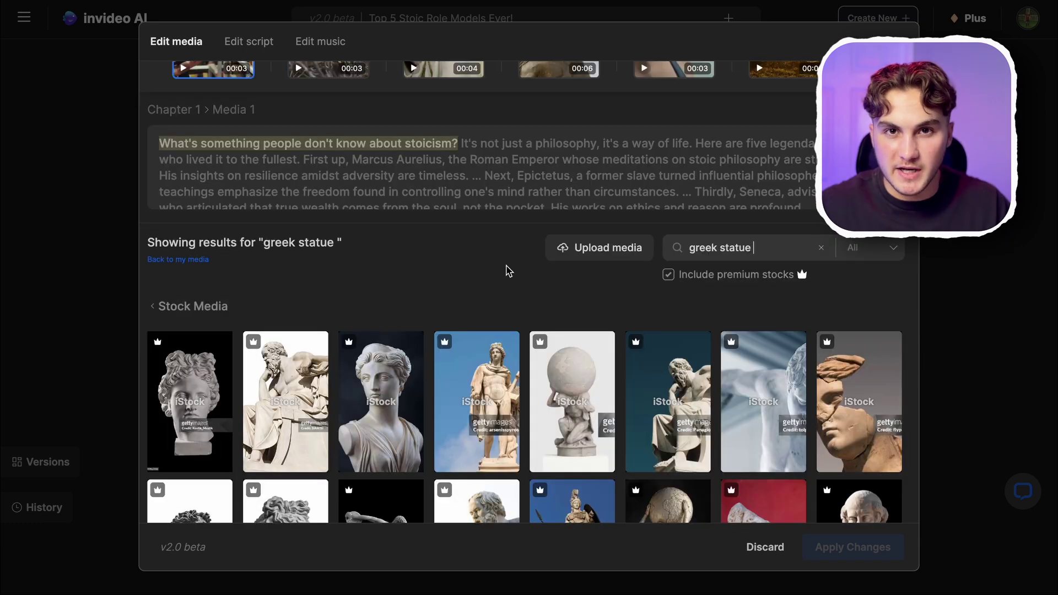
Step: Replace the first clip with the 3-second iStock image of a bearded Greek philosopher statue from the 'greek statue' results
scroll(508, 270, down, 2)
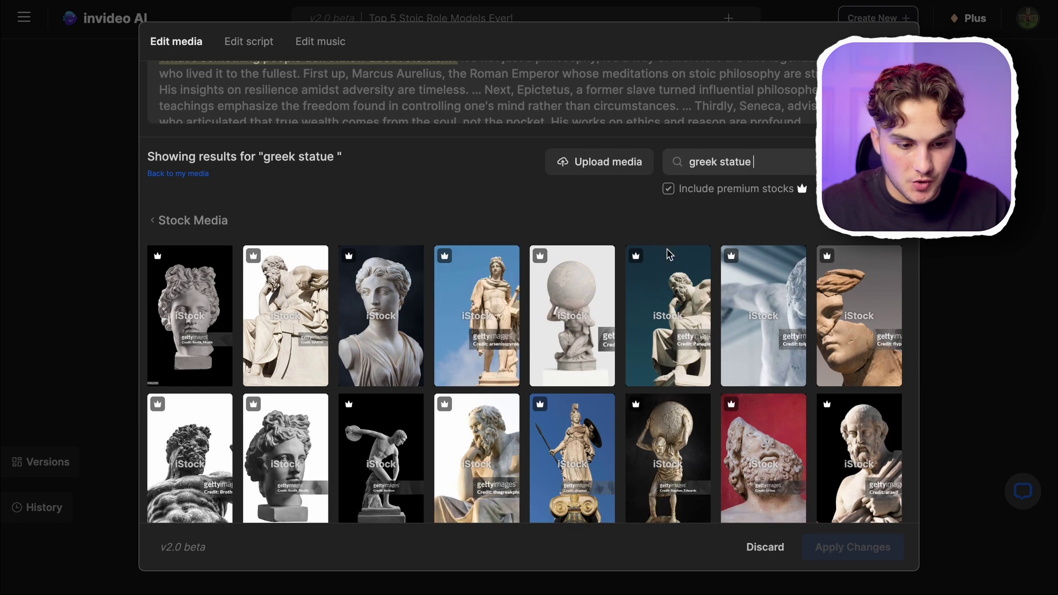
scroll(422, 309, down, 3)
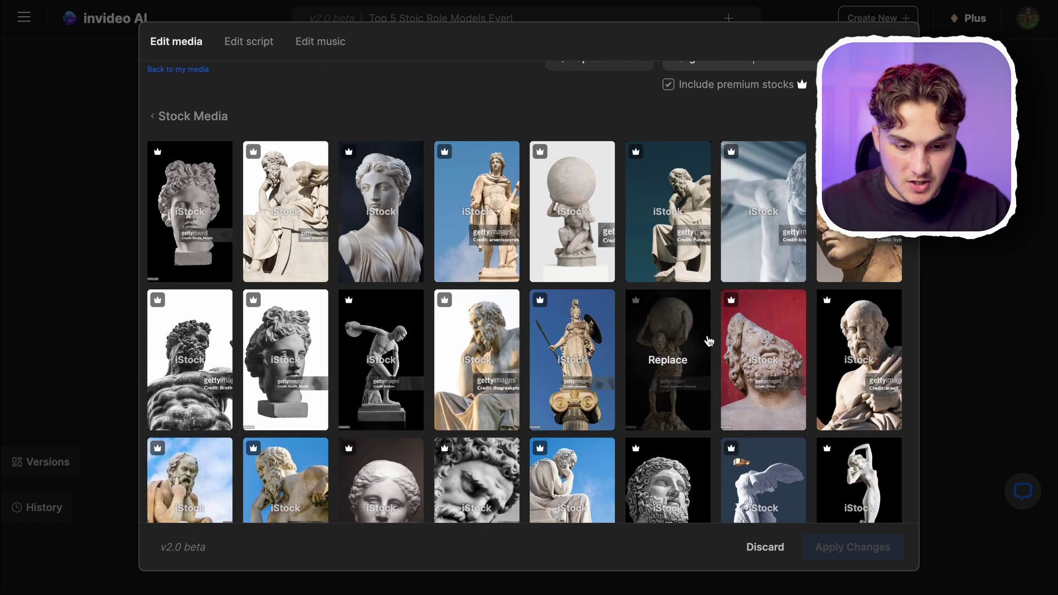
scroll(523, 331, up, 2)
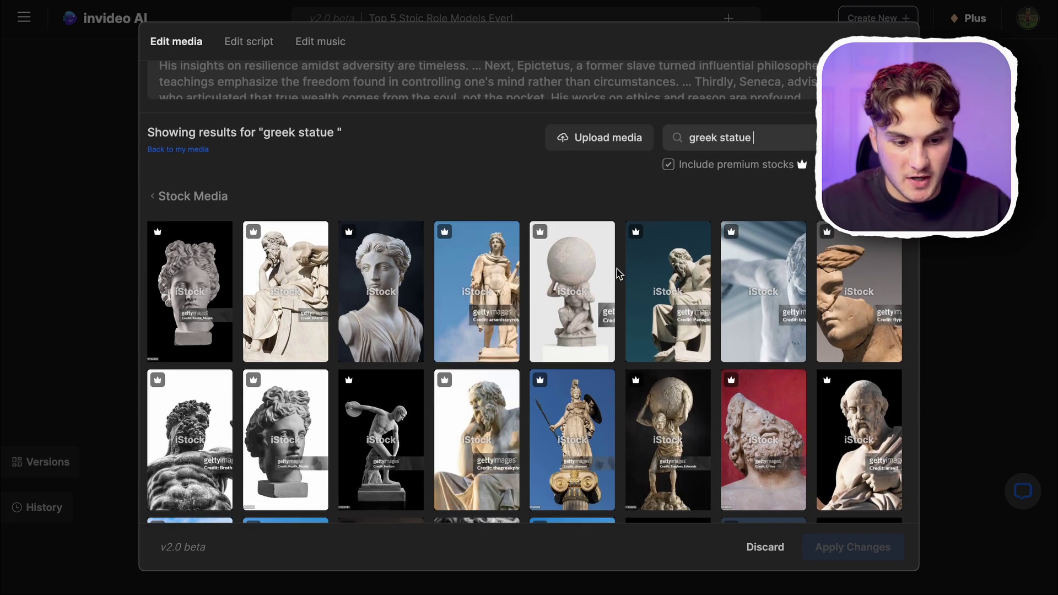
scroll(661, 303, down, 1)
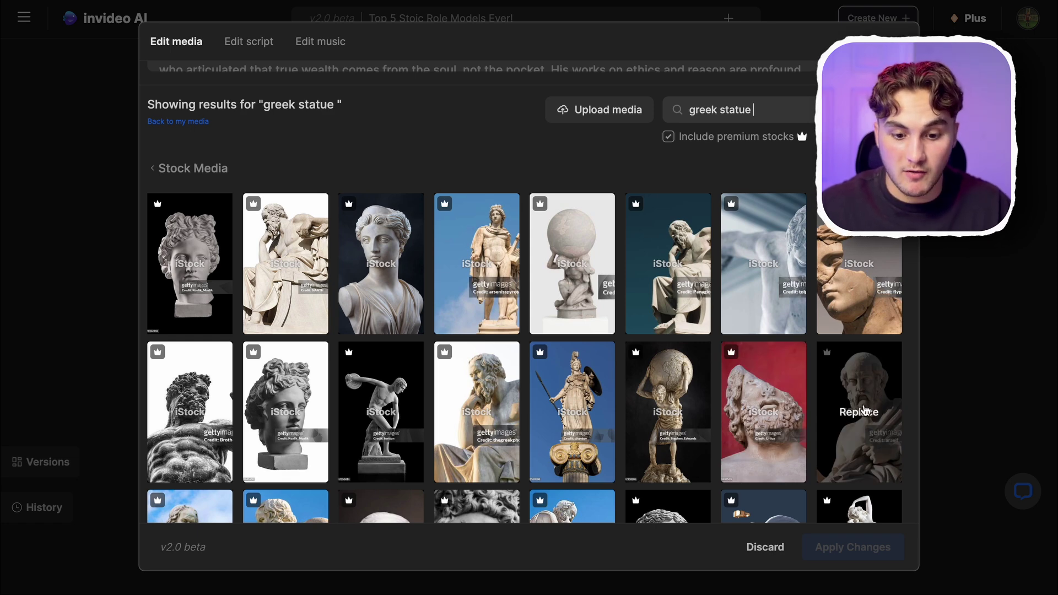
click(864, 409)
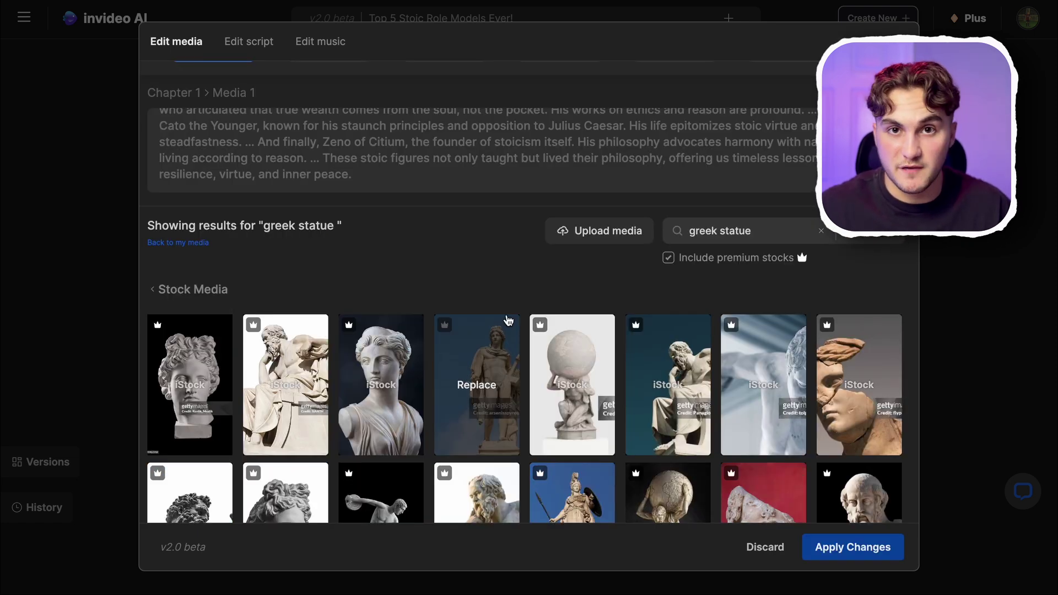
scroll(507, 320, up, 3)
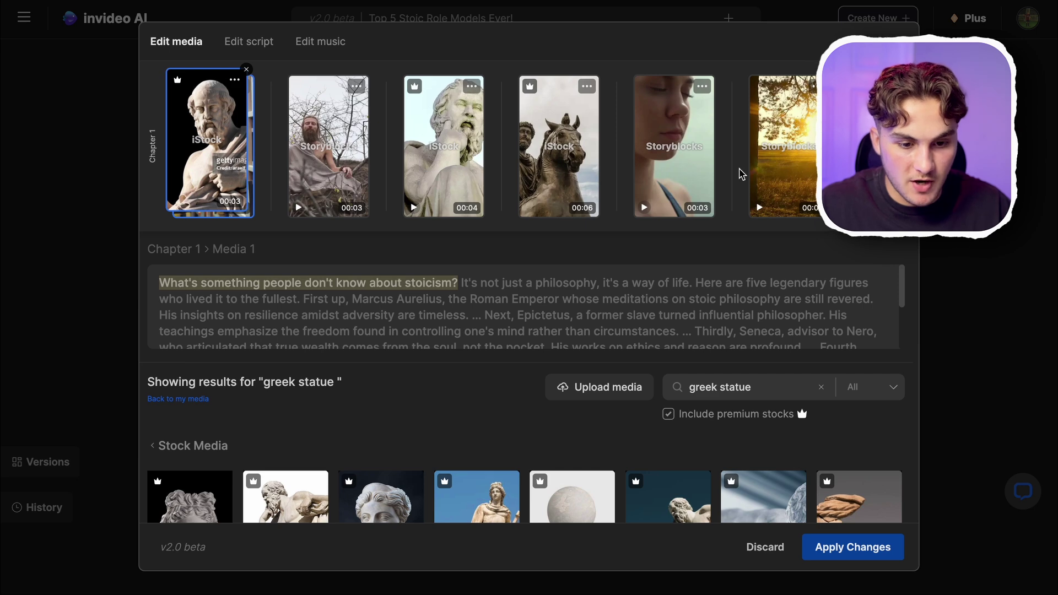
Step: Replace the fifth, sunset-field clip with a dark Greek statue video and apply the media changes
scroll(741, 174, right, 3)
click(652, 157)
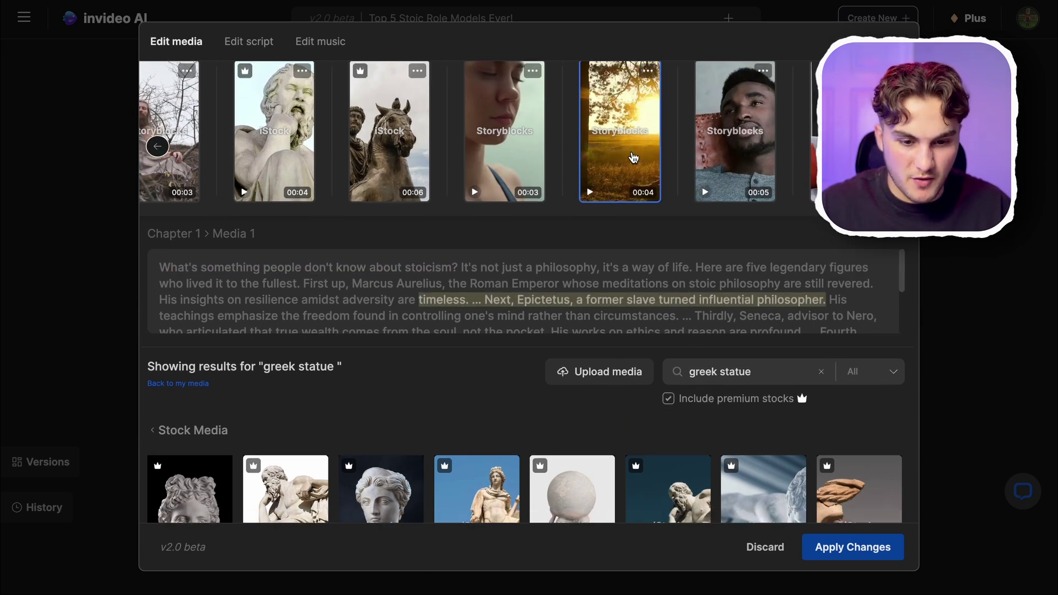
scroll(769, 138, down, 3)
scroll(770, 129, down, 15)
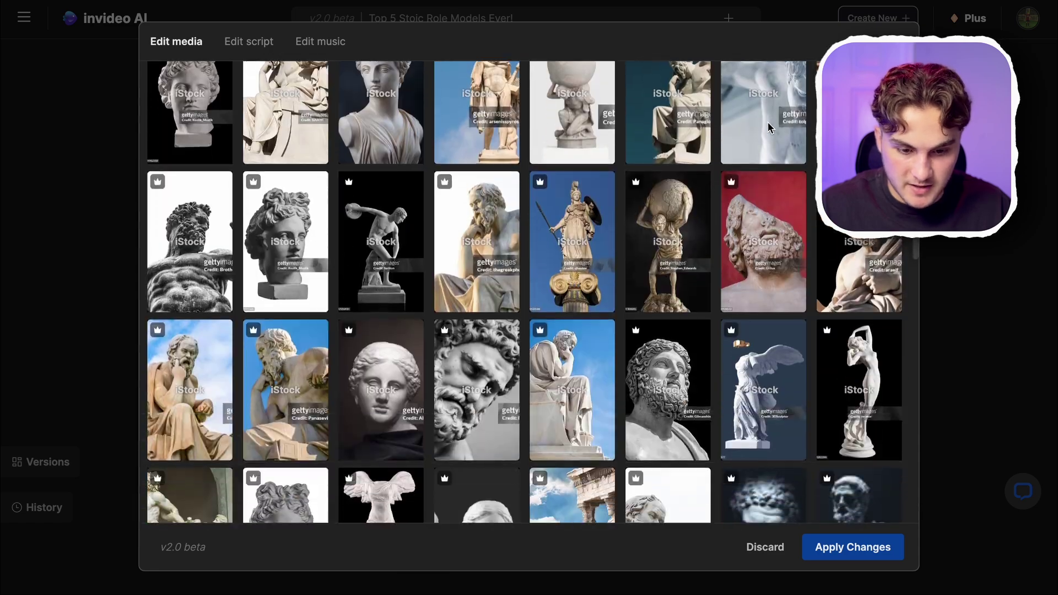
scroll(744, 352, down, 1)
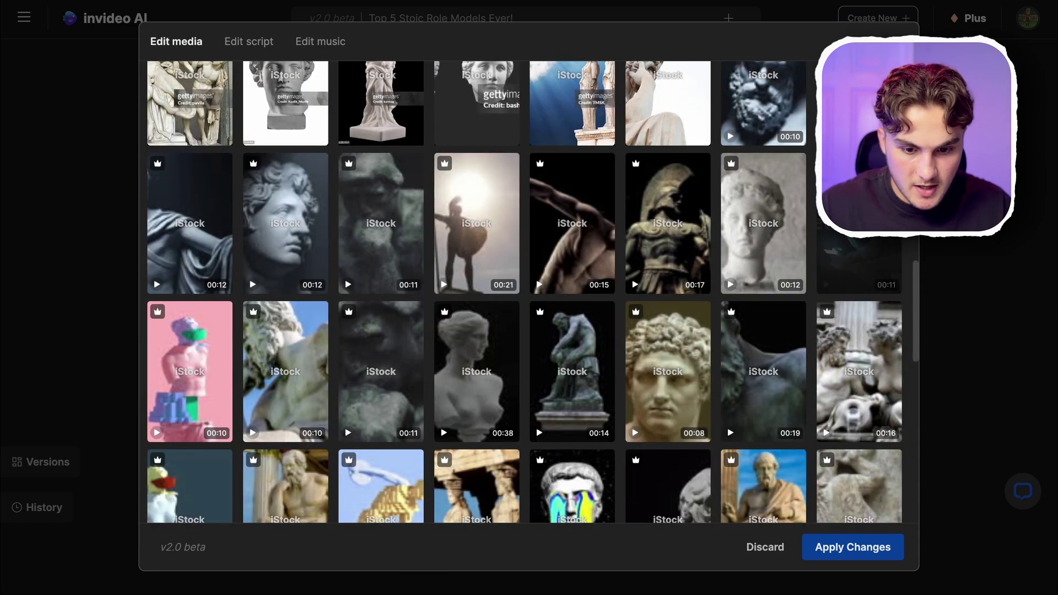
scroll(637, 154, up, 15)
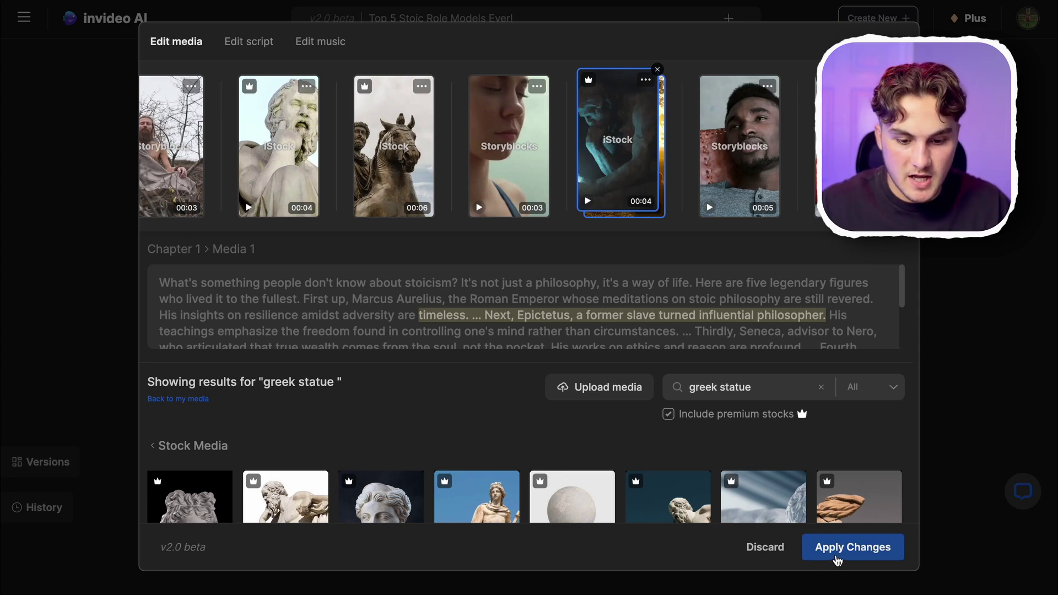
click(822, 549)
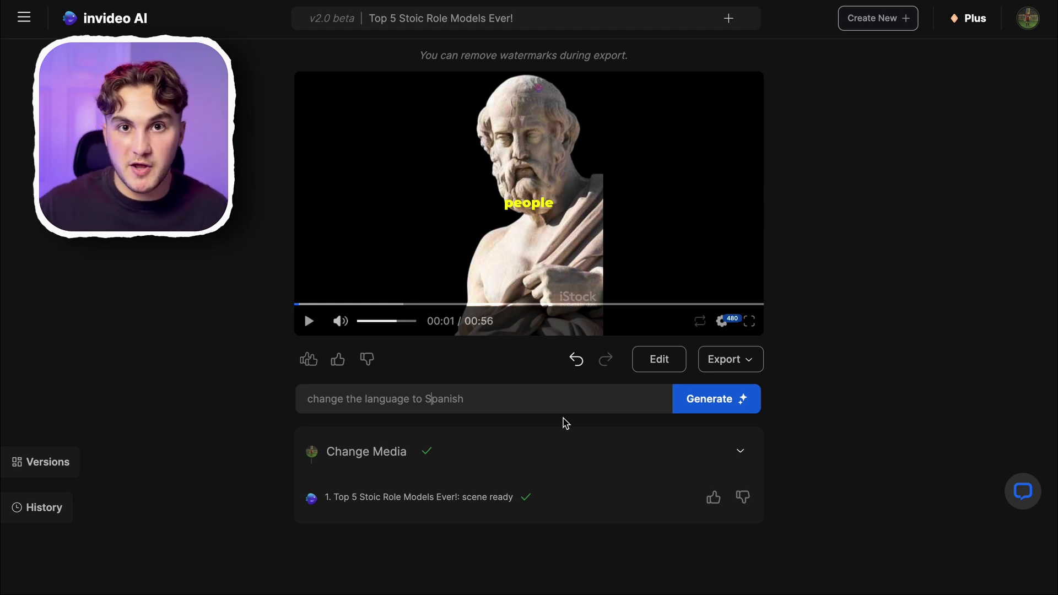
Step: Generate the 'change the language to Spanish' command to translate the script
click(711, 399)
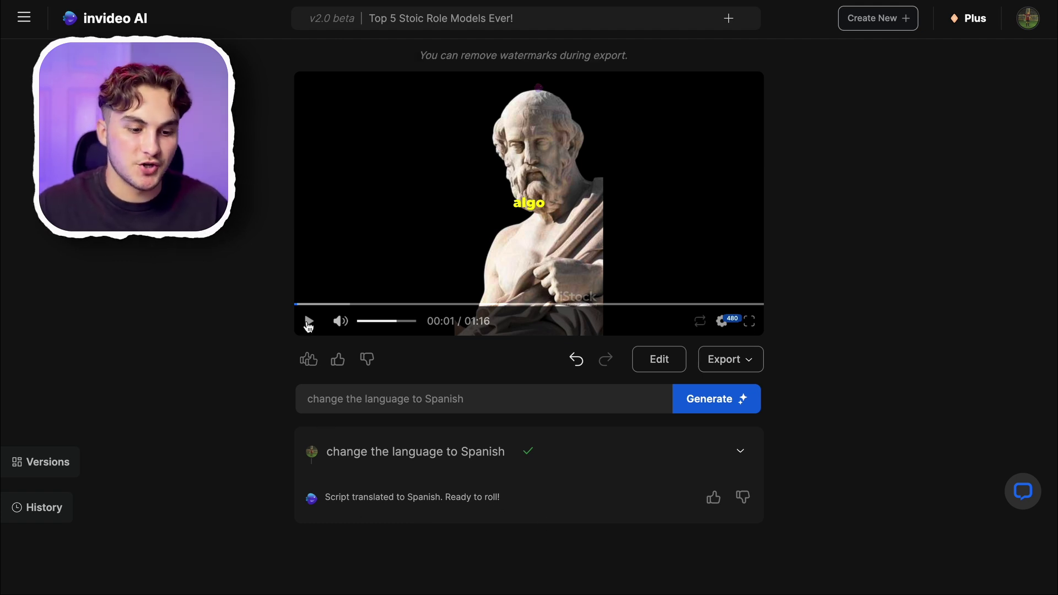
click(309, 322)
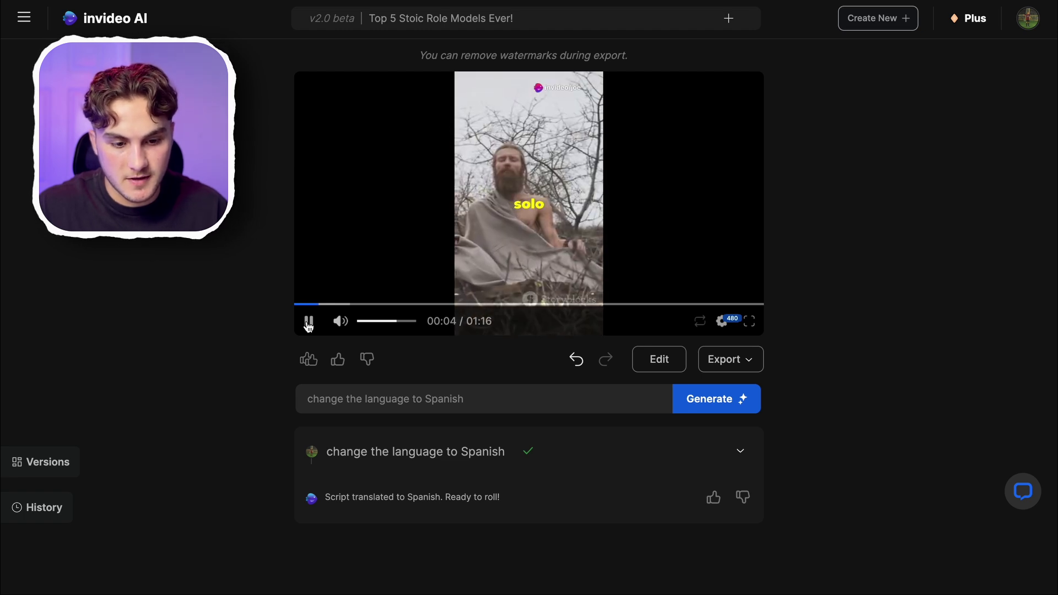
click(309, 322)
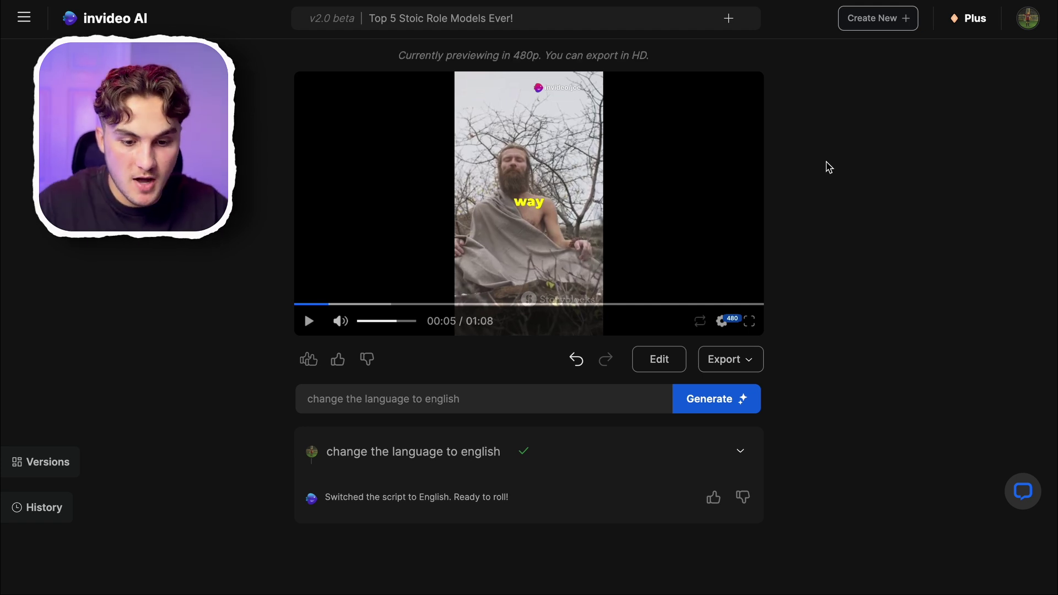
Step: Open the Publish Video dialog, set to no watermarks, no branding and 1080p
click(738, 361)
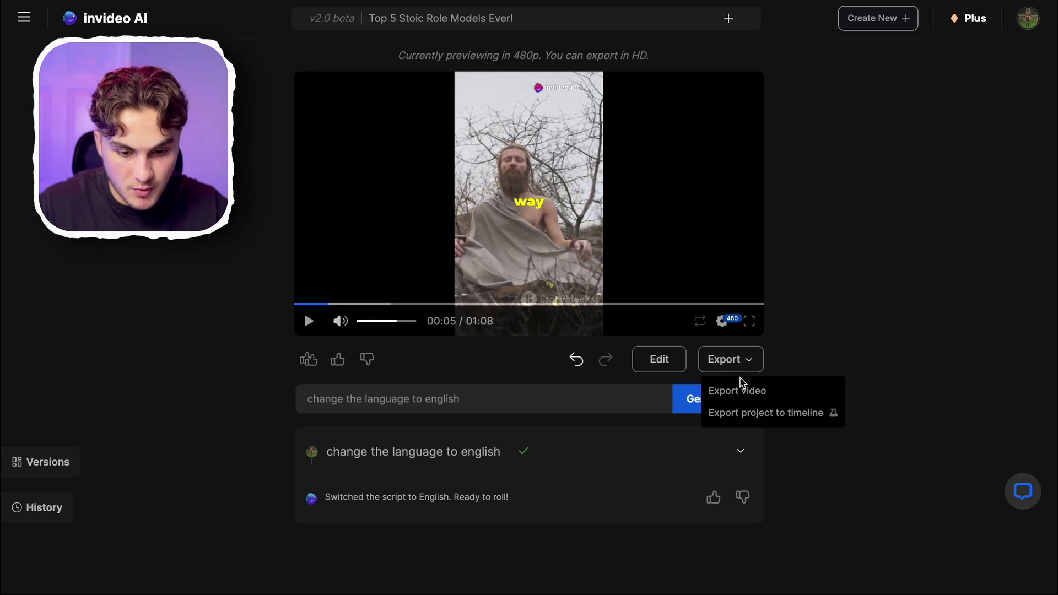
click(739, 390)
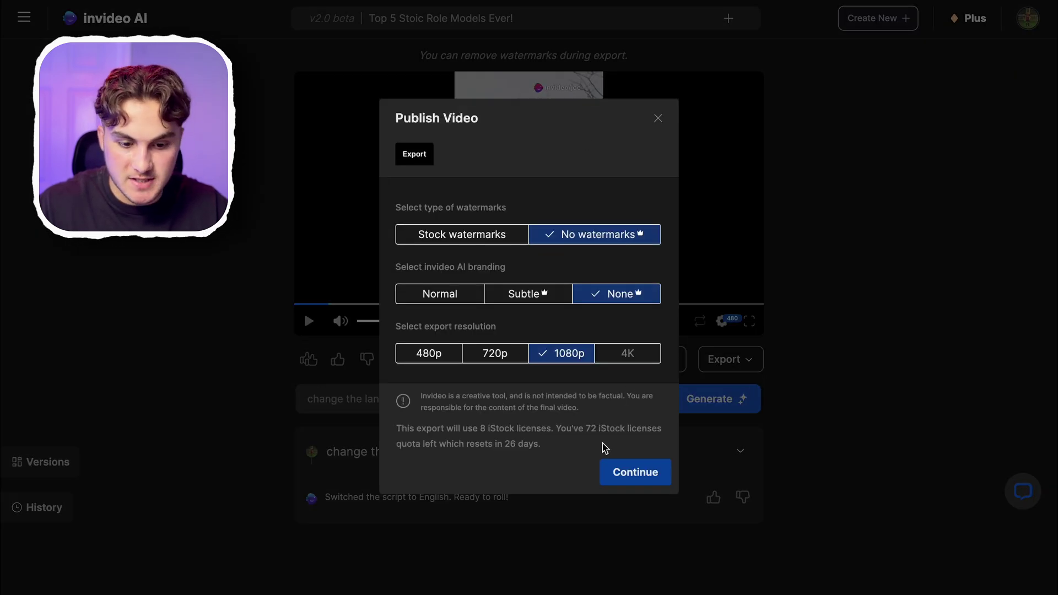